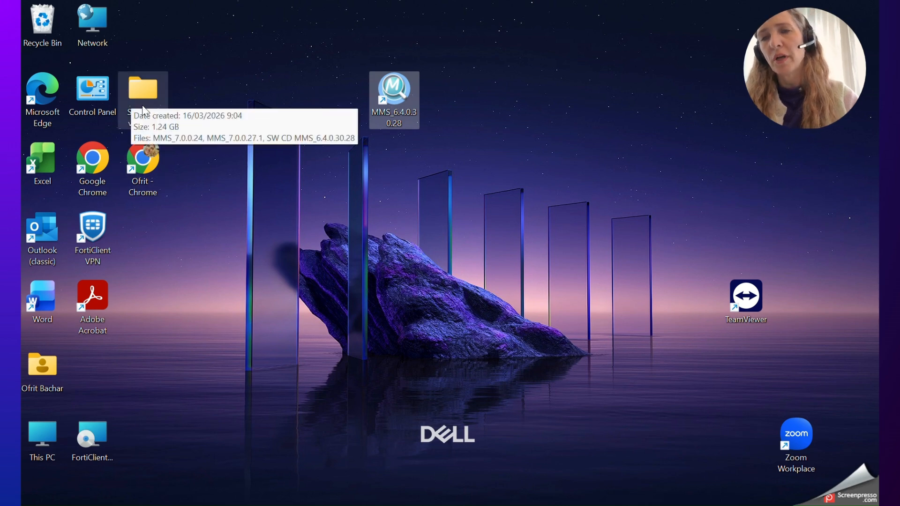
- Extract the MMS_7.0.0.24 archive from the desktop's Software versions folder into its default MMS_7.0.0.24 destination folder
double_click(144, 94)
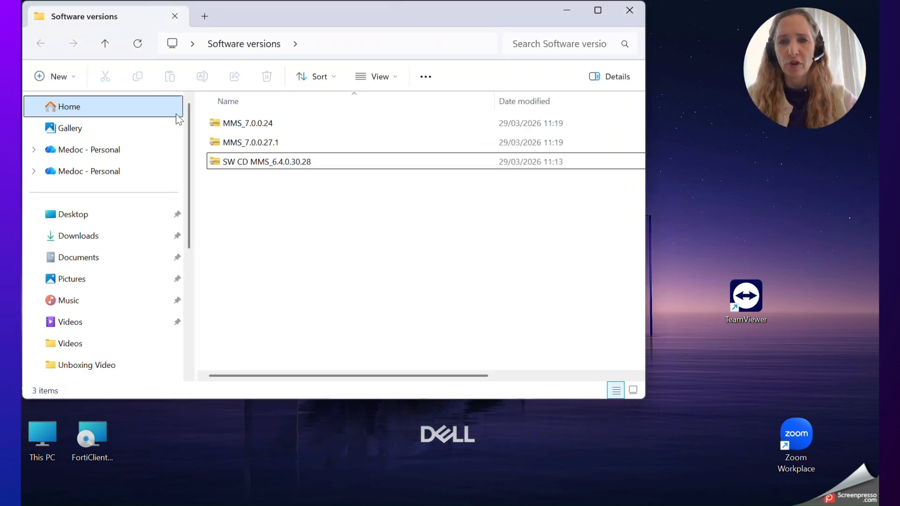
mouse_move(269, 134)
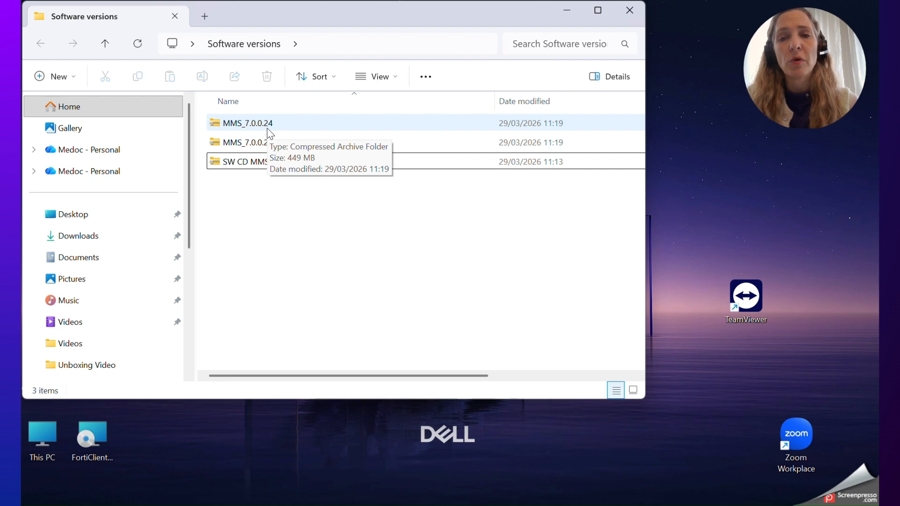
left_click(268, 130)
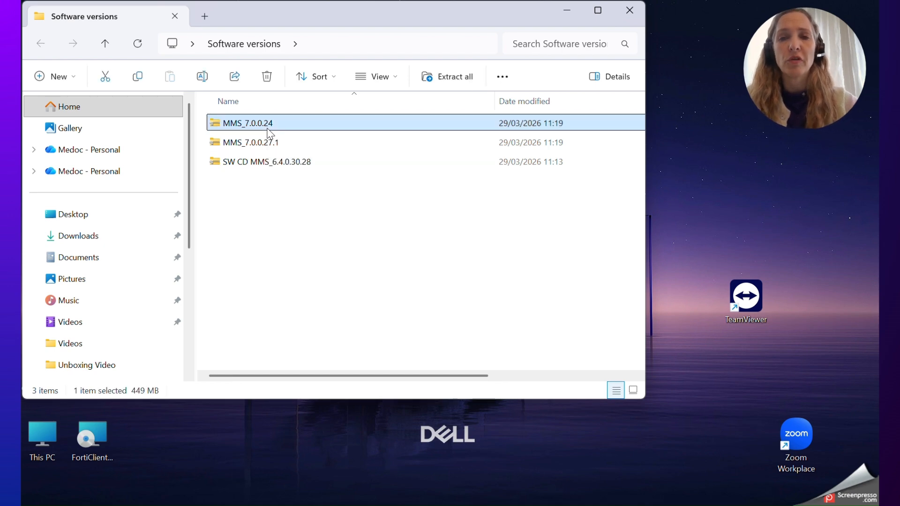
right_click(270, 134)
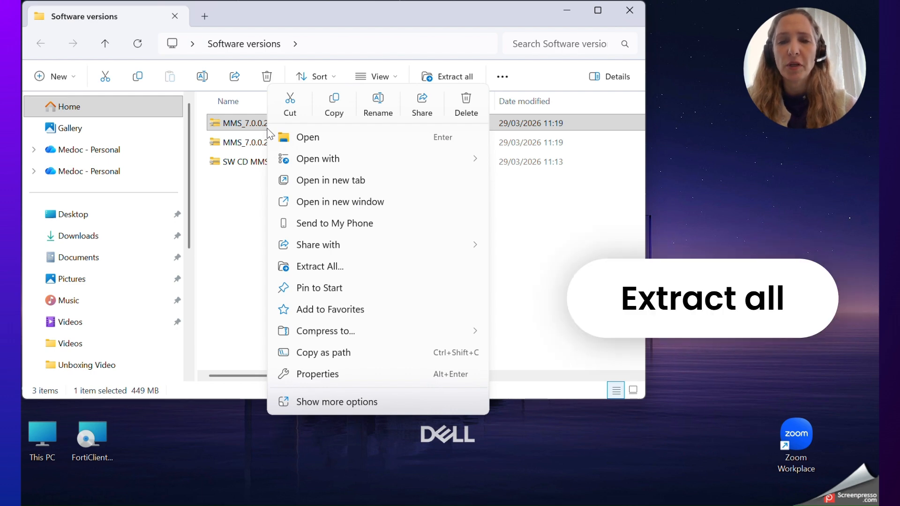
left_click(341, 266)
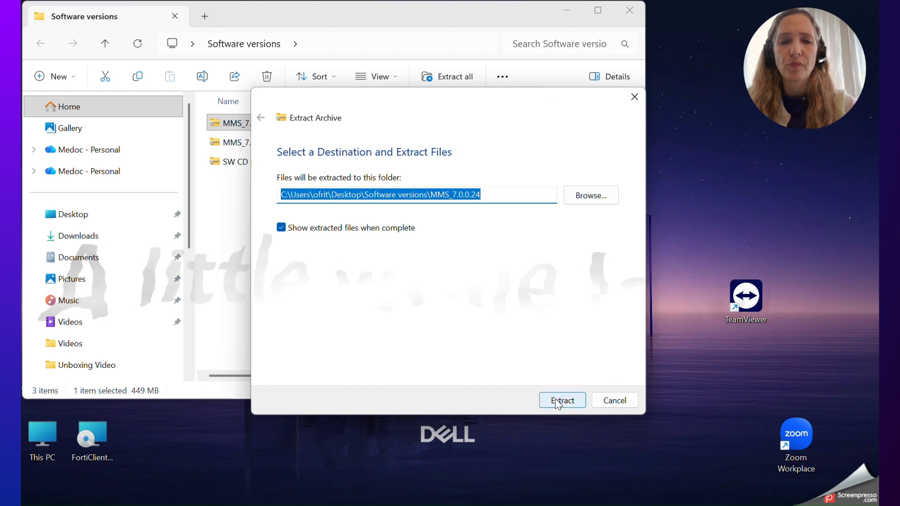
left_click(565, 401)
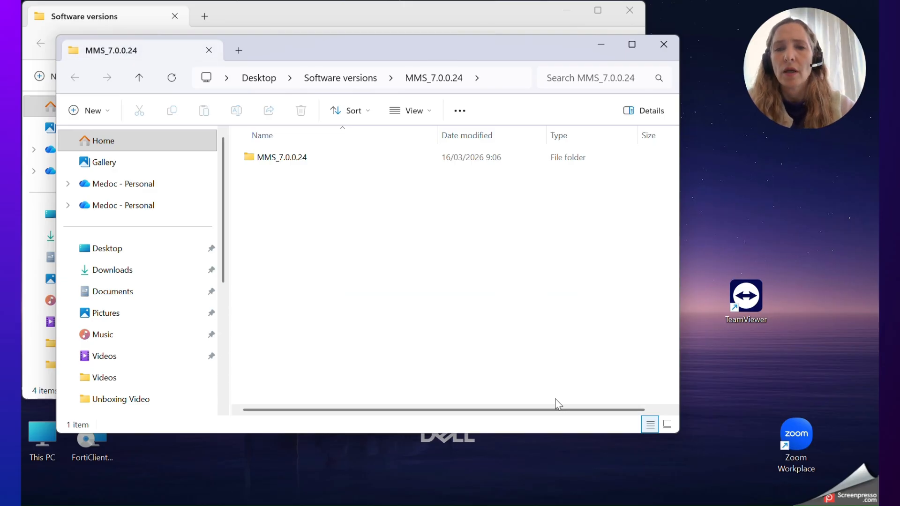
- Run Setup from the extracted MMS_7.0.0.24 folder, accepting the upgrade prompt but declining to remove the existing Medoc Main Station
double_click(342, 157)
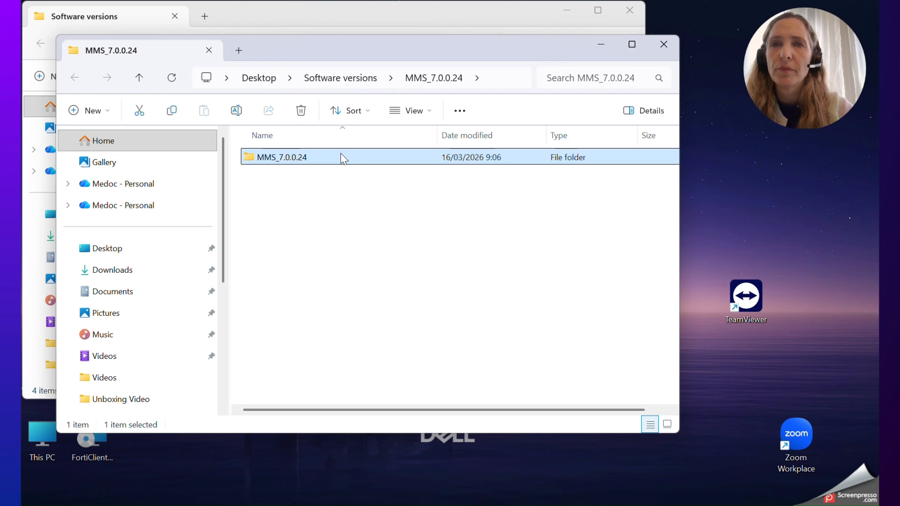
scroll(330, 265, "down", 3)
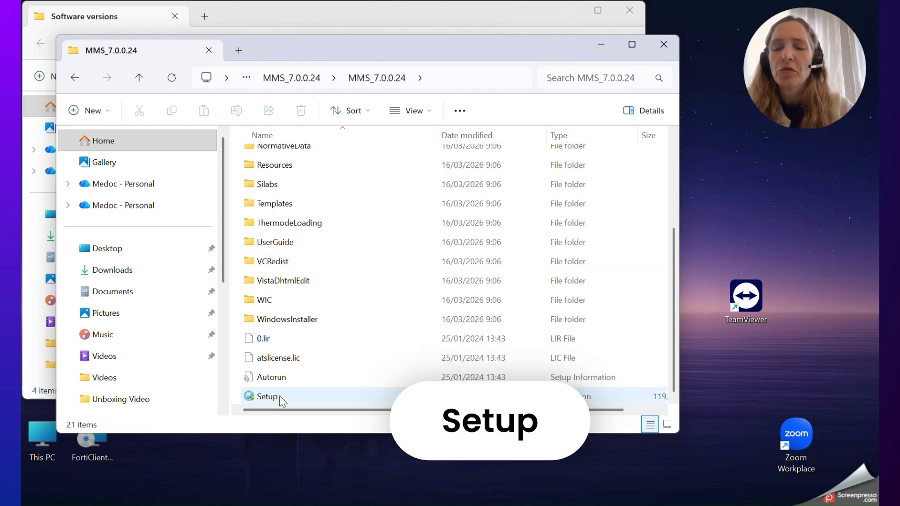
double_click(268, 396)
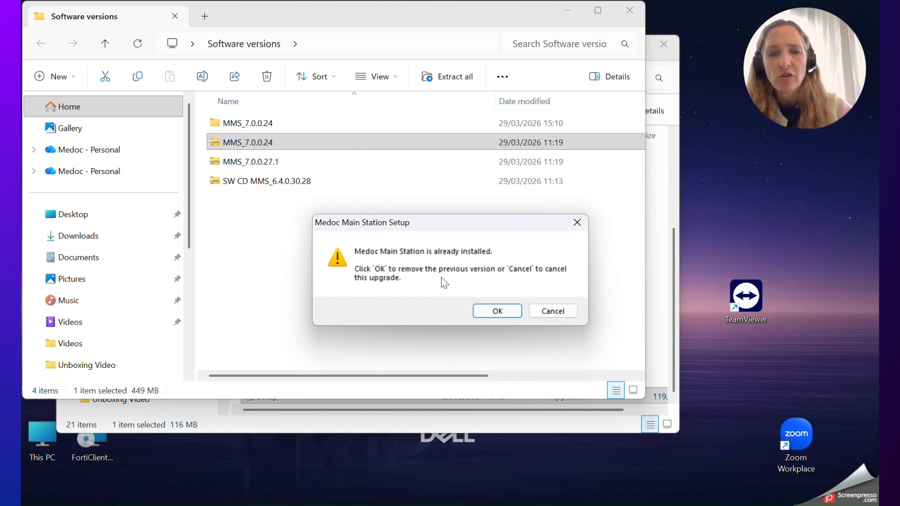
left_click(501, 312)
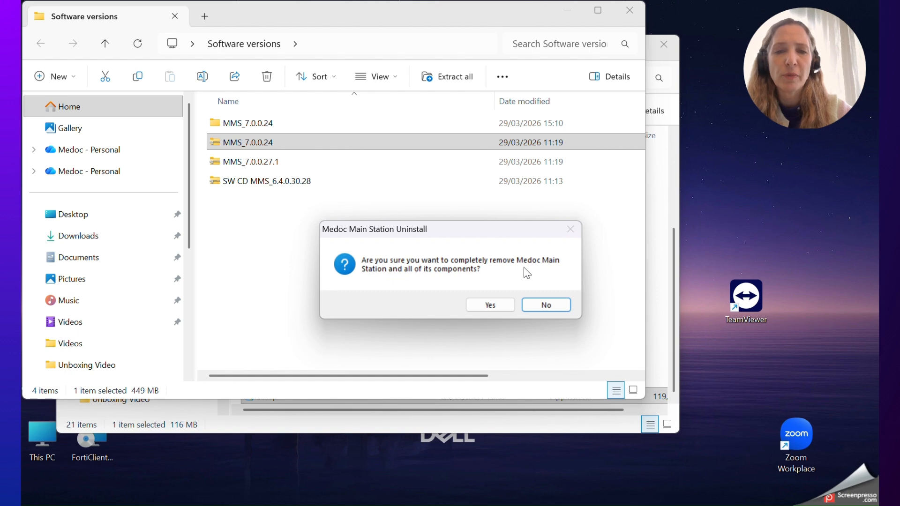
left_click(552, 307)
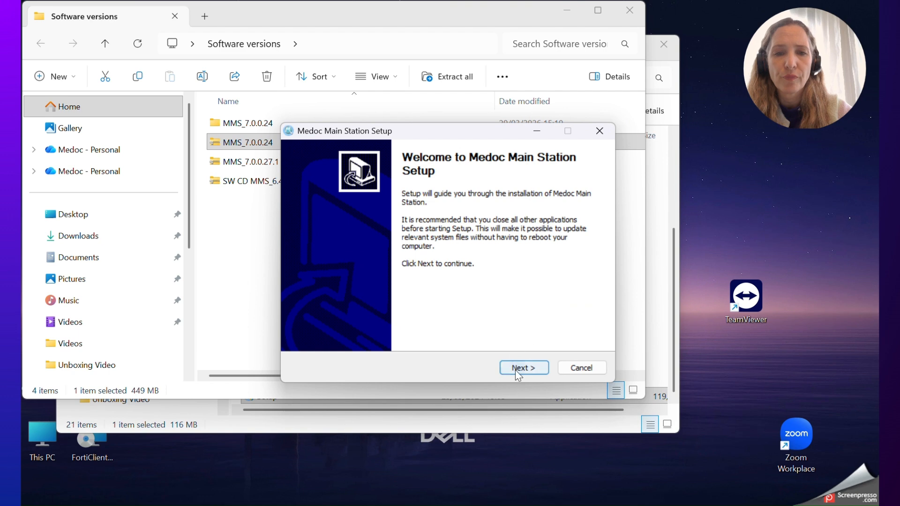
- Set the installation's destination folder to C:\Program Files (x86)\Medoc\MMS_7.0.0.24
left_click(516, 370)
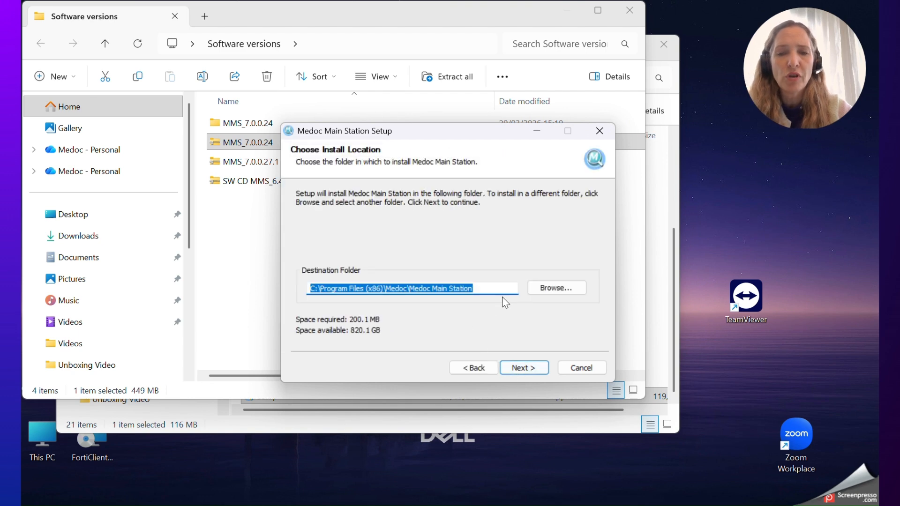
left_click(490, 288)
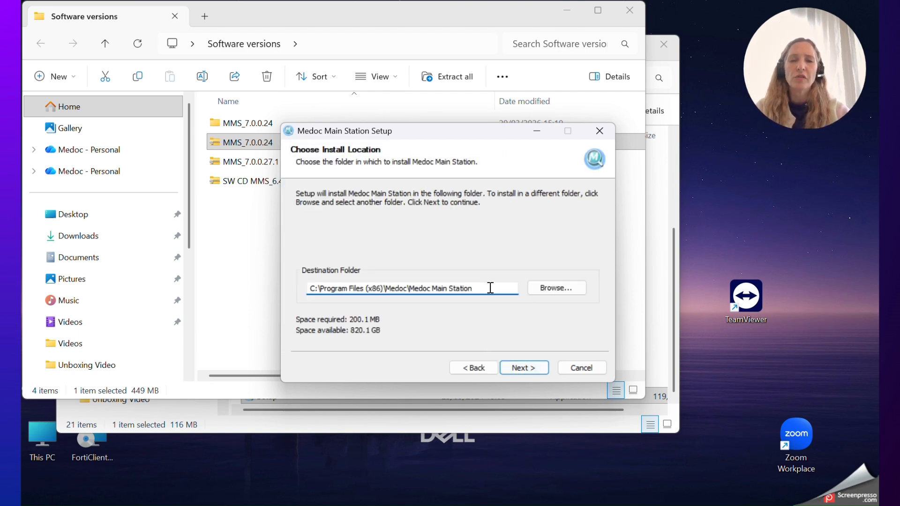
key("BackSpace")
key("BackSpace")
key("BackSpace")
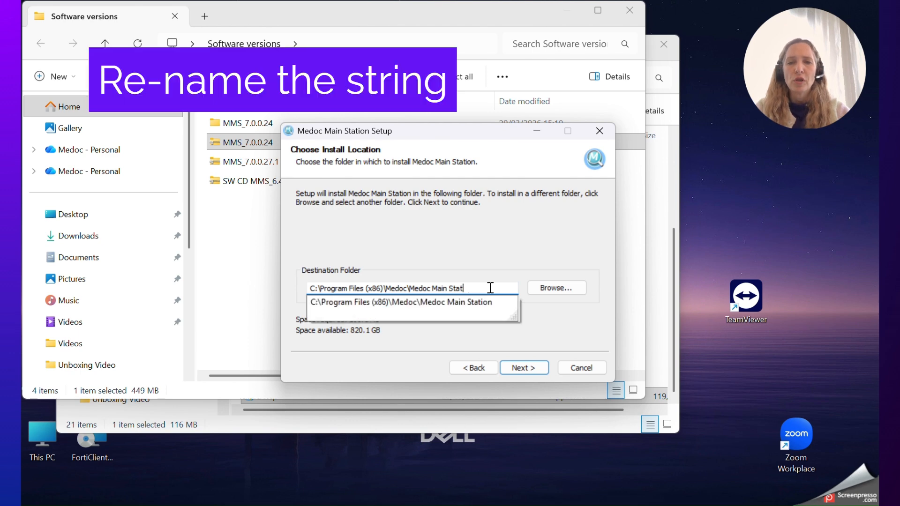
key("BackSpace")
key("BackSpace")
key("BackSpace")
key("BackSpace")
key("BackSpace")
key("BackSpace")
key("BackSpace")
key("BackSpace")
key("BackSpace")
key("BackSpace")
key("BackSpace")
key("BackSpace")
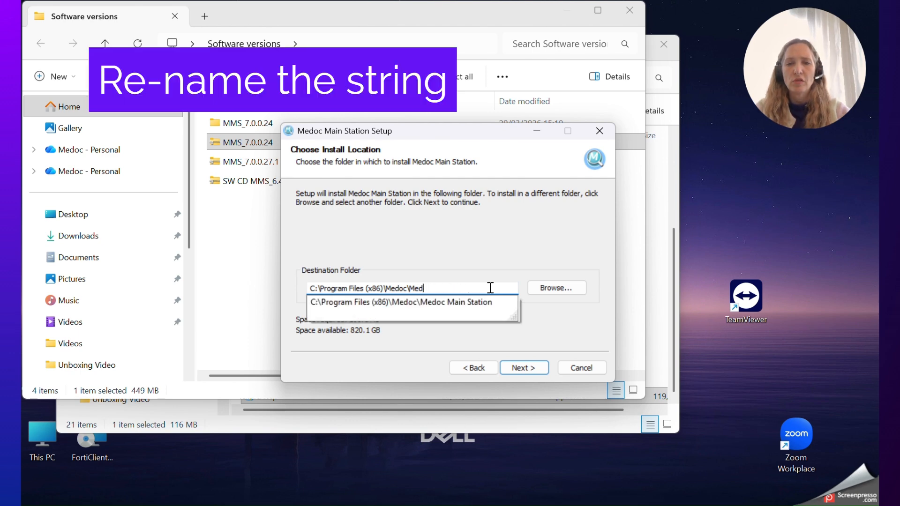
key("BackSpace")
key("BackSpace")
type("M")
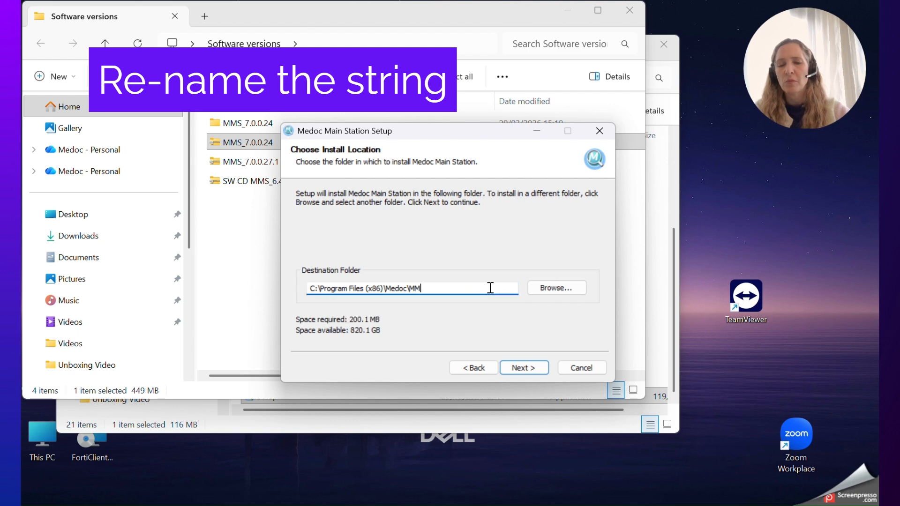
type("S_")
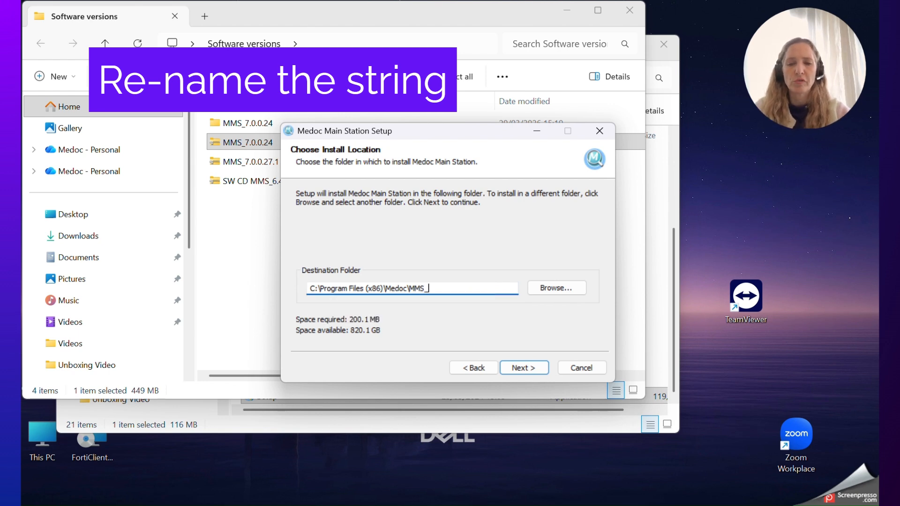
type("7.0.")
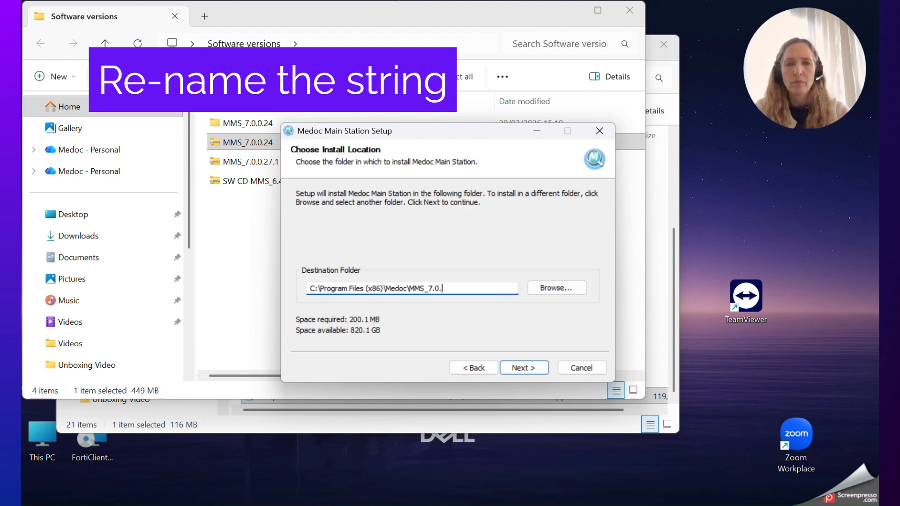
type("0.24")
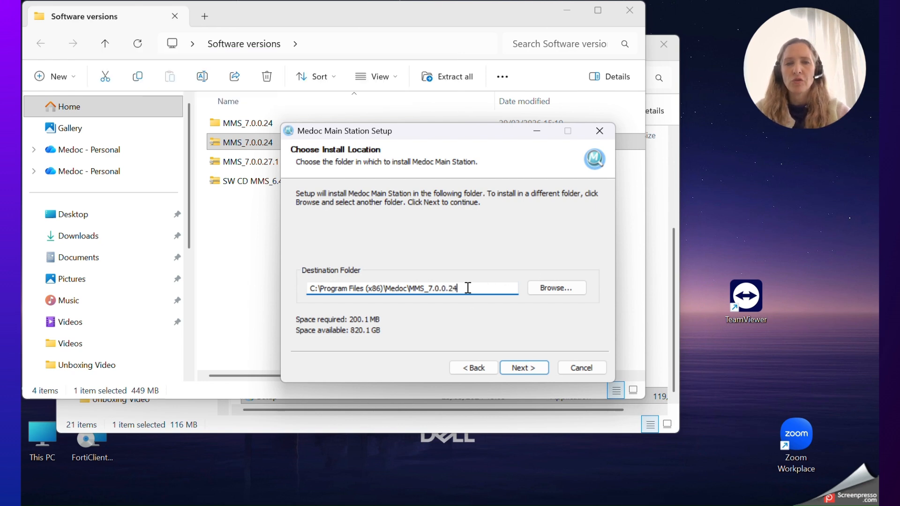
- Copy the folder name MMS_7.0.0.24 from the destination path and use it as the Start Menu folder name
left_click_drag(466, 288, 411, 288)
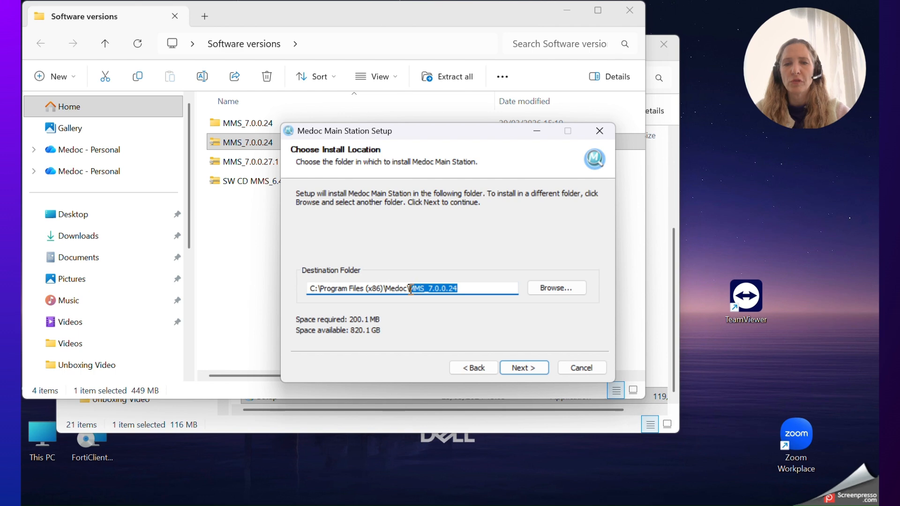
key("ctrl+c")
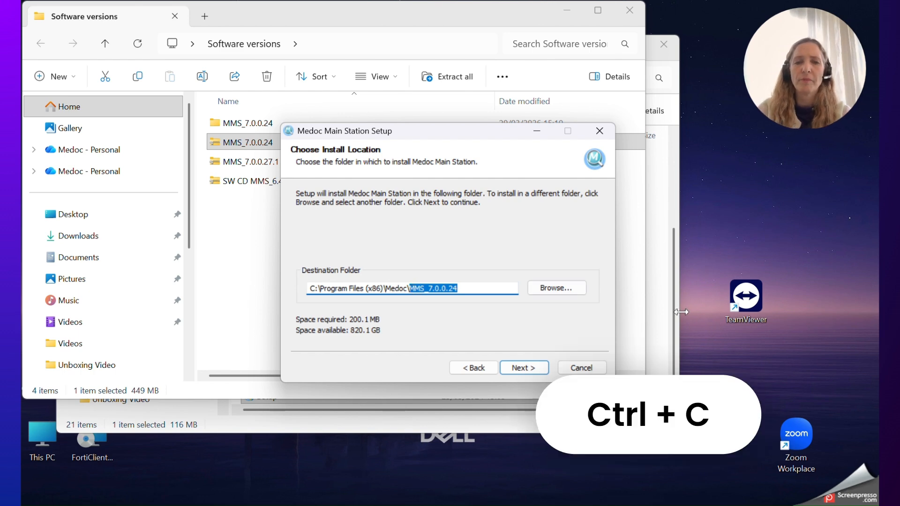
left_click(538, 368)
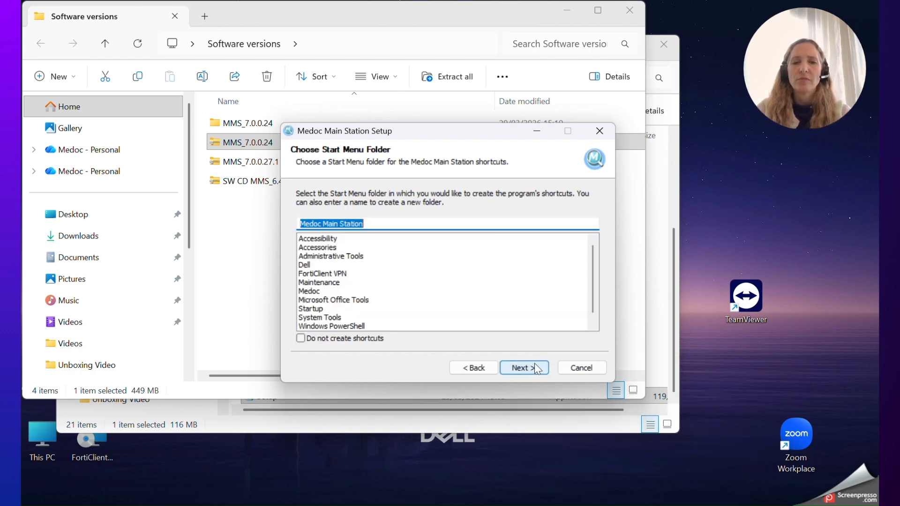
key("ctrl+v")
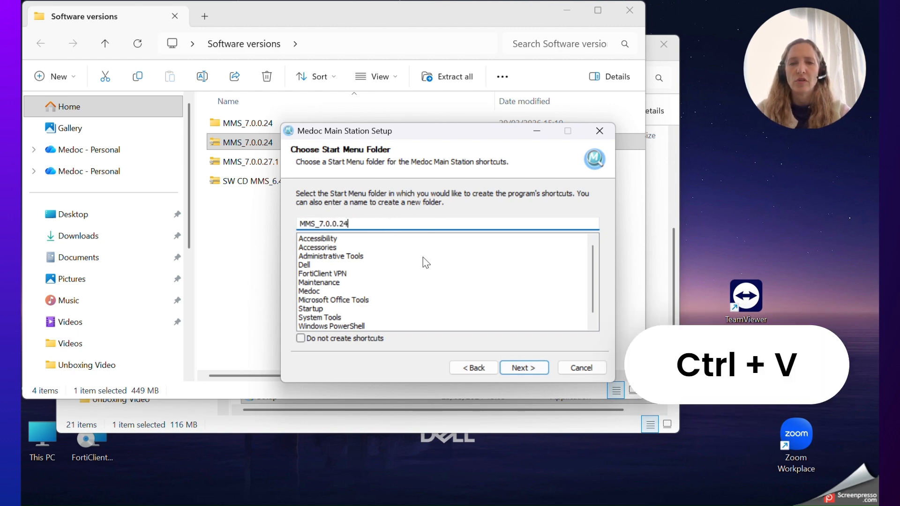
left_click(522, 368)
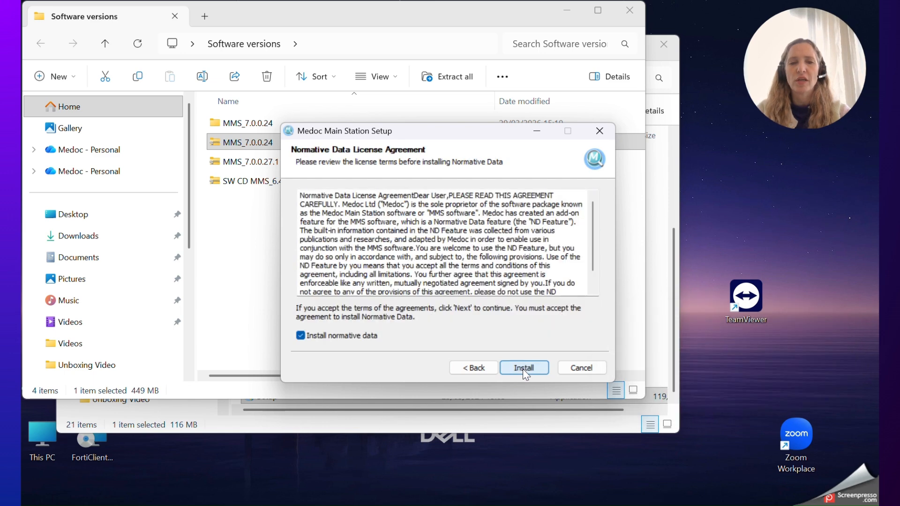
- Install Medoc Main Station with normative data, finish setup with the manual reboot option, and close both folder windows
left_click(524, 368)
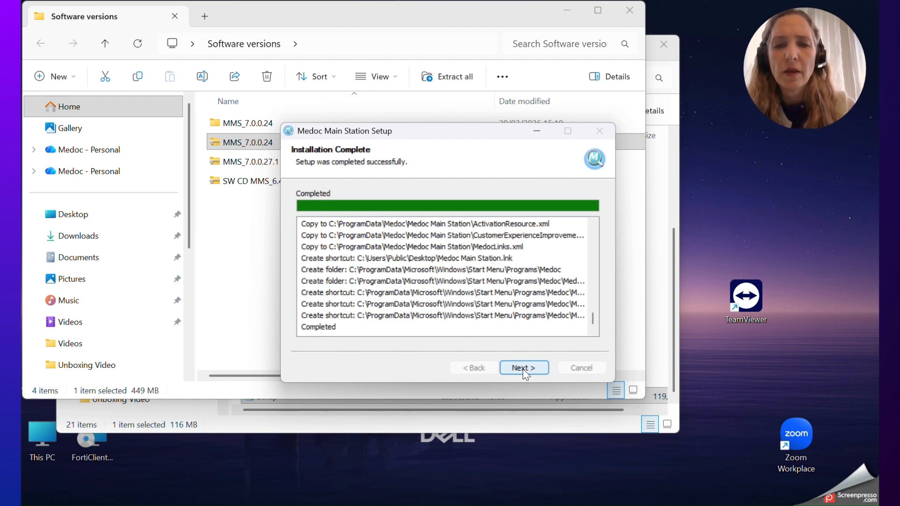
left_click(525, 374)
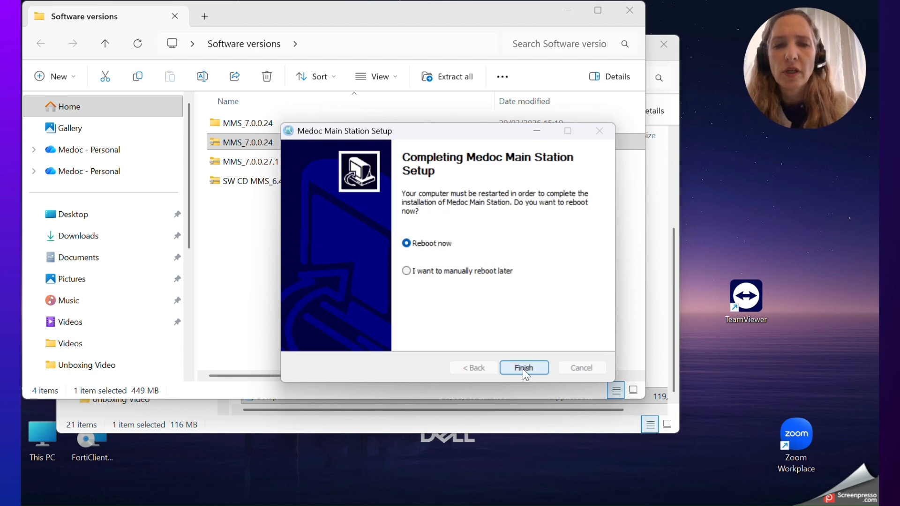
left_click(443, 272)
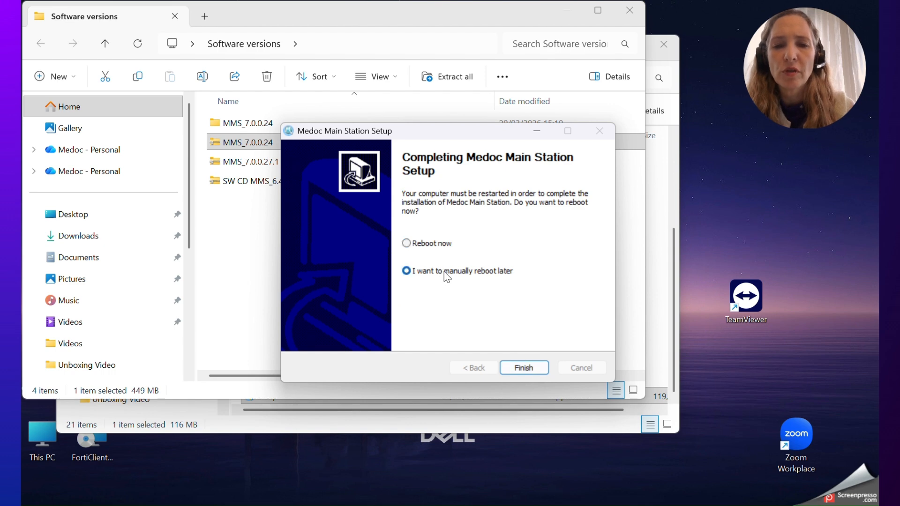
left_click(528, 369)
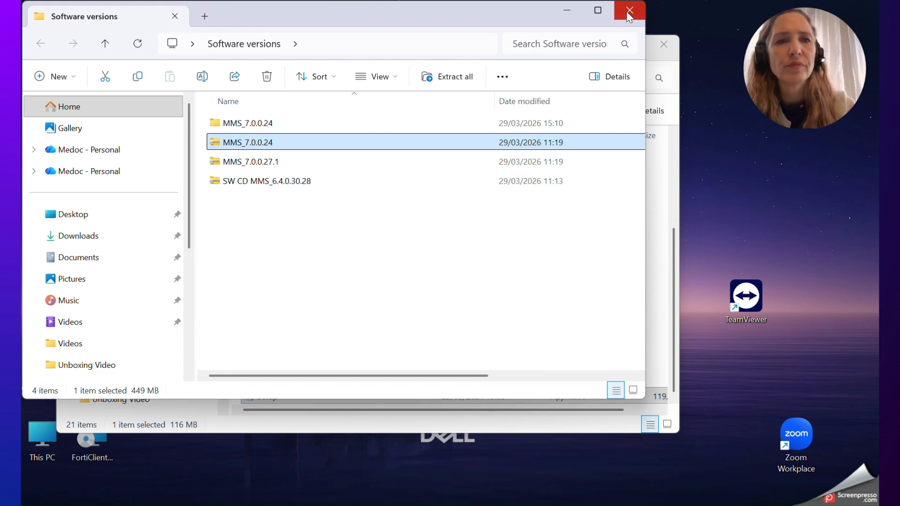
left_click(627, 12)
left_click(669, 44)
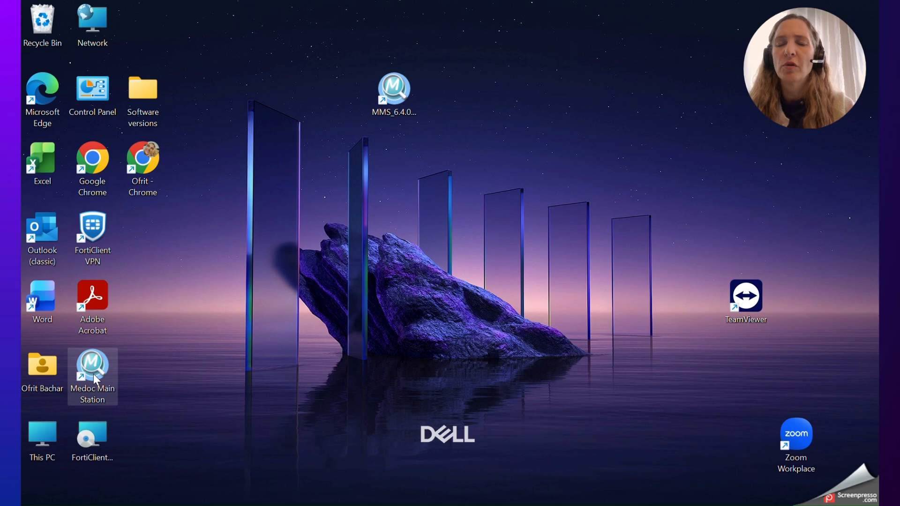
- Place the new Medoc Main Station shortcut beside the MMS_6.4.0.30.28 shortcut, and launch it briefly to check the program
left_click_drag(93, 374, 336, 97)
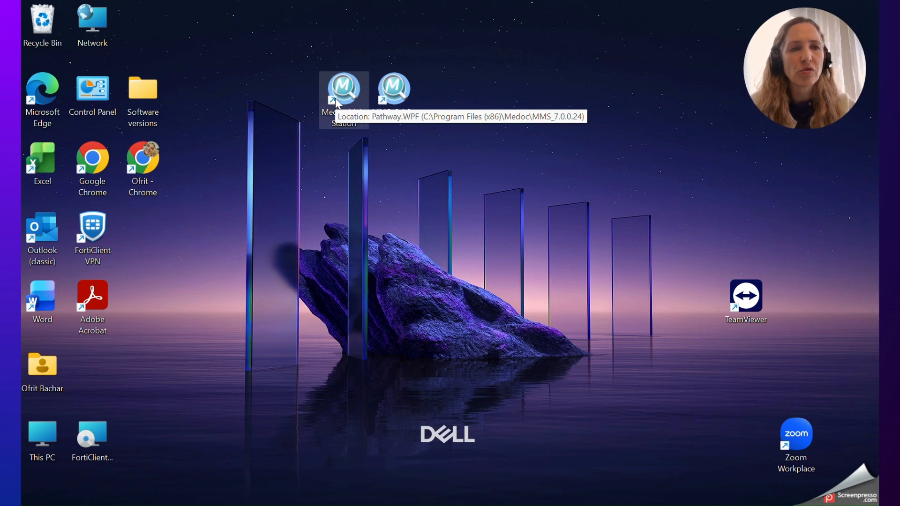
double_click(343, 123)
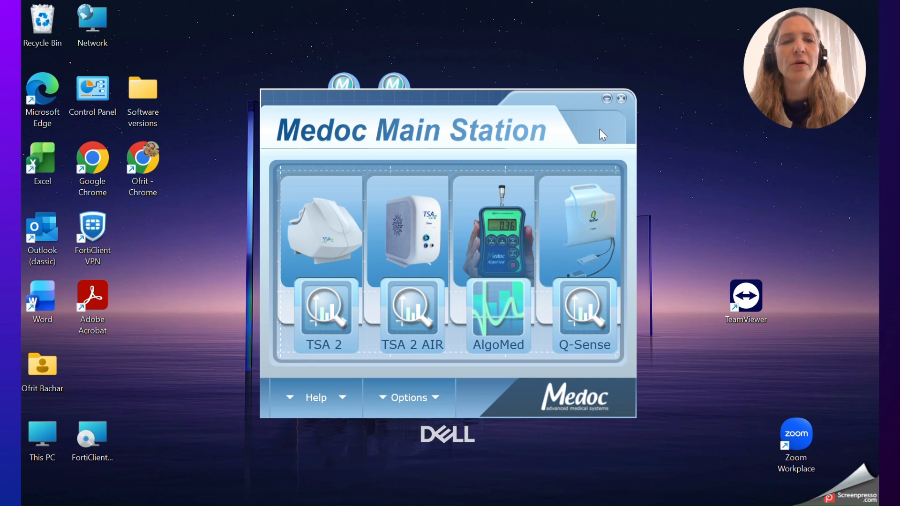
left_click(622, 98)
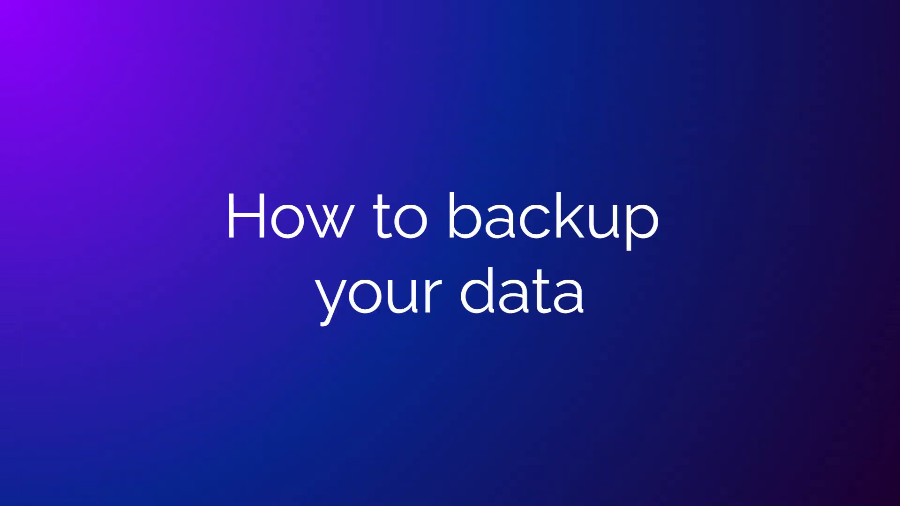